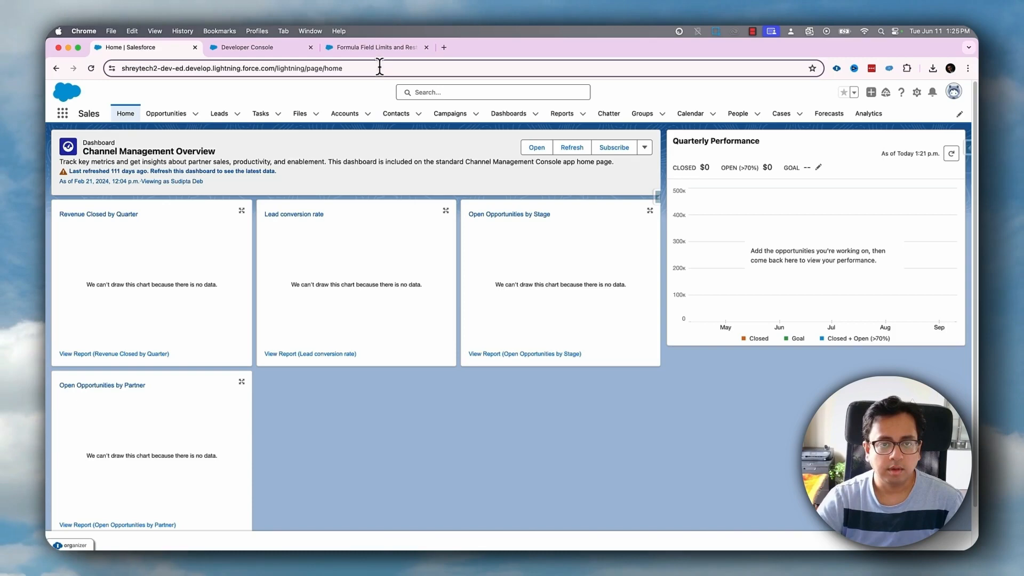
Bring up the 'Formula Field Limits and Restrictions' Salesforce Help article.
click(375, 47)
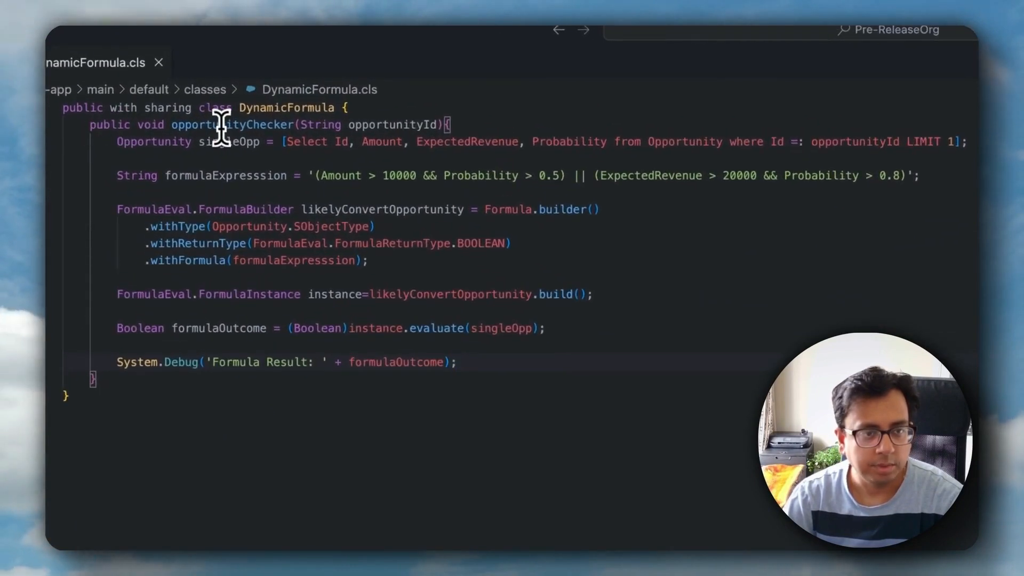
double_click(222, 125)
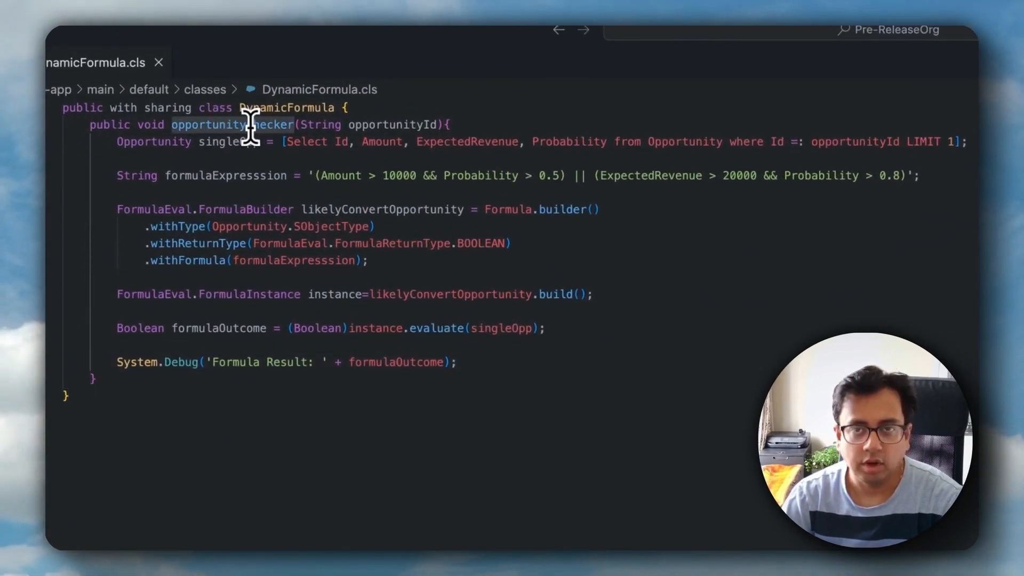
click(392, 126)
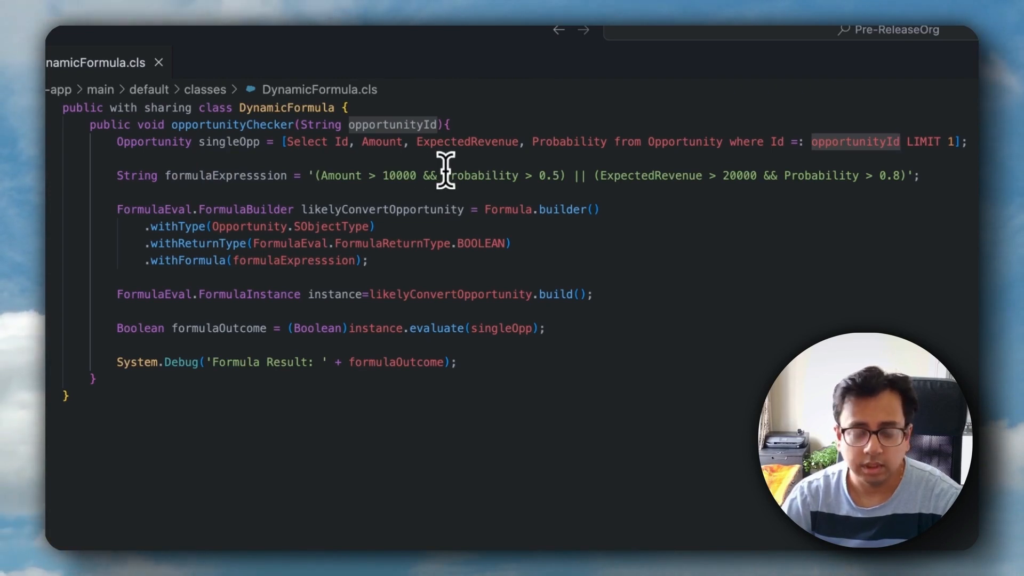
click(348, 176)
click(409, 175)
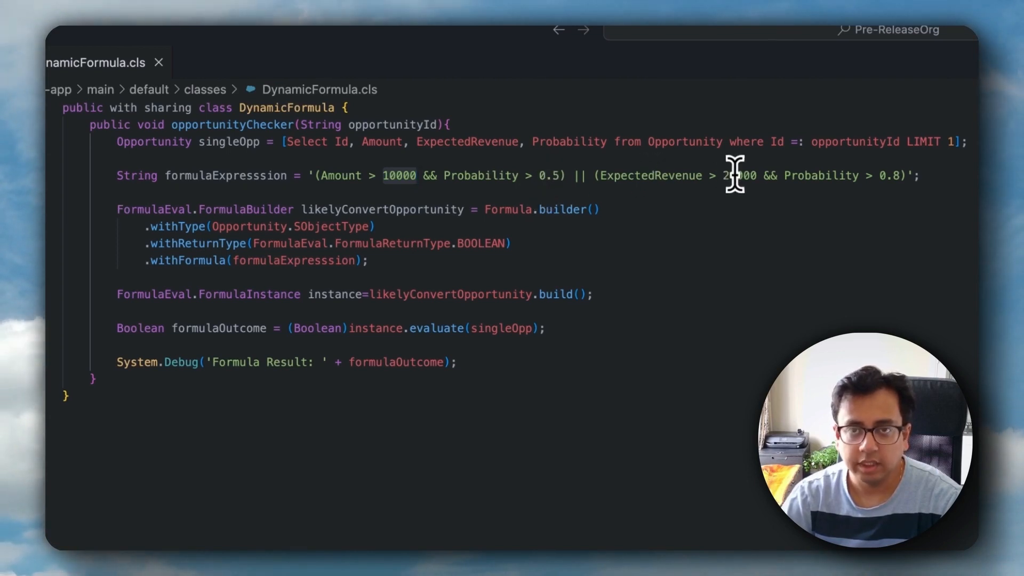
click(828, 175)
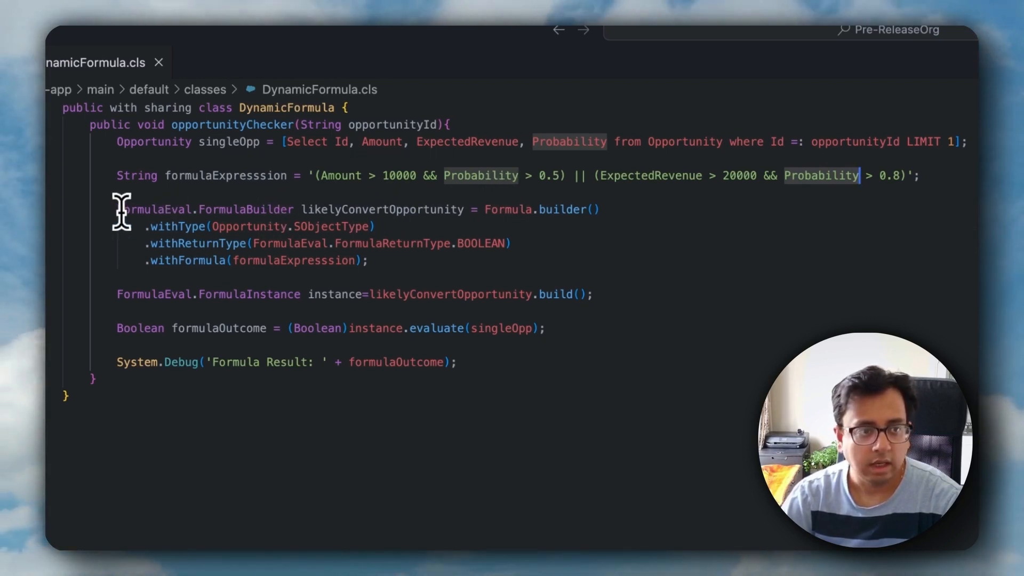
double_click(409, 210)
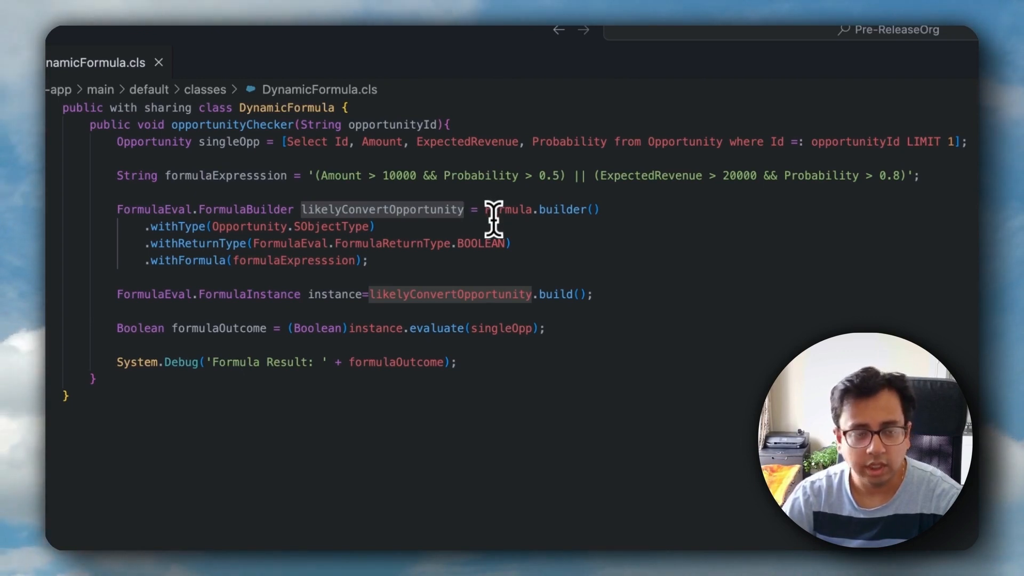
double_click(160, 226)
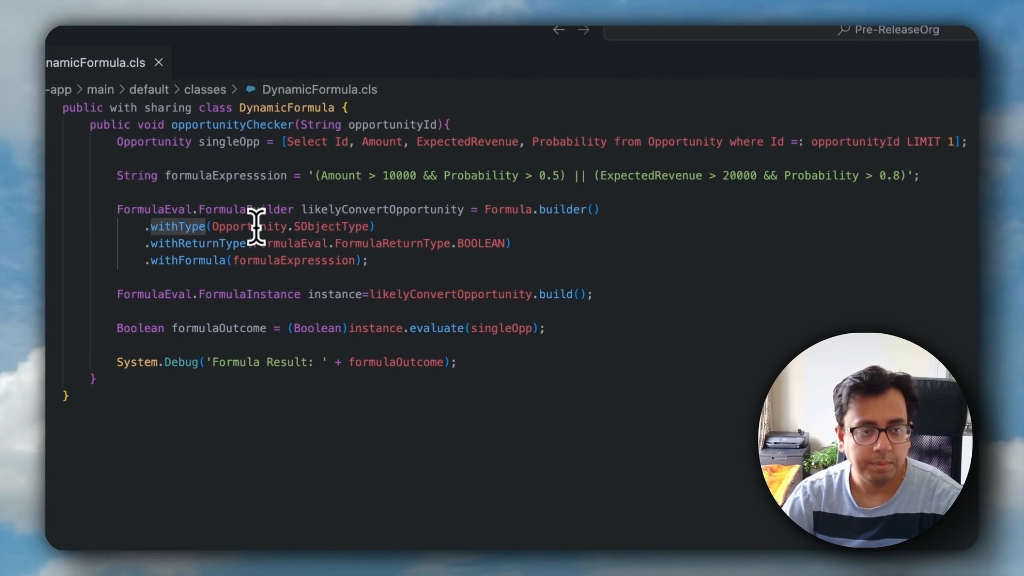
drag(212, 226, 368, 227)
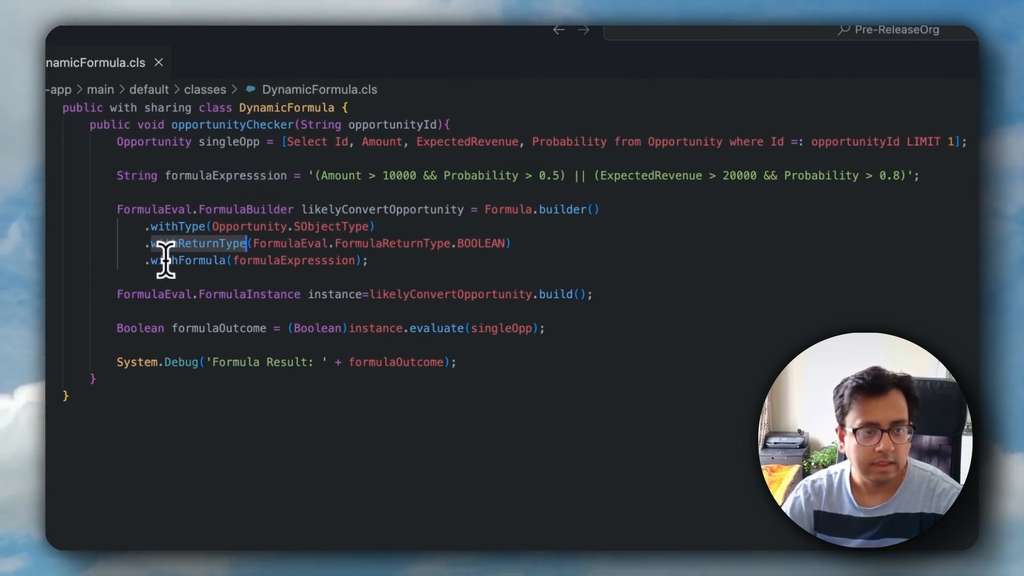
click(295, 260)
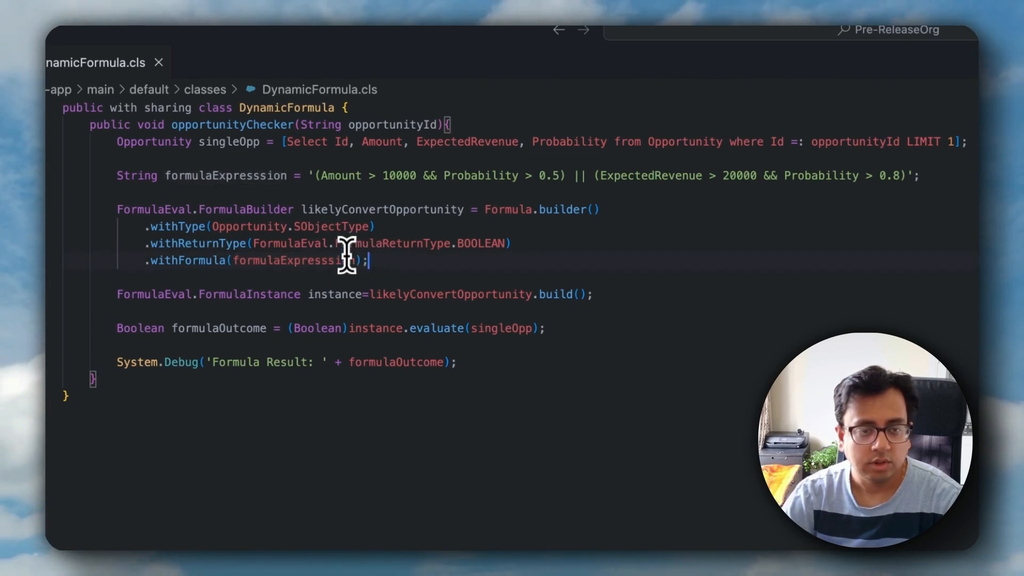
drag(370, 260, 133, 208)
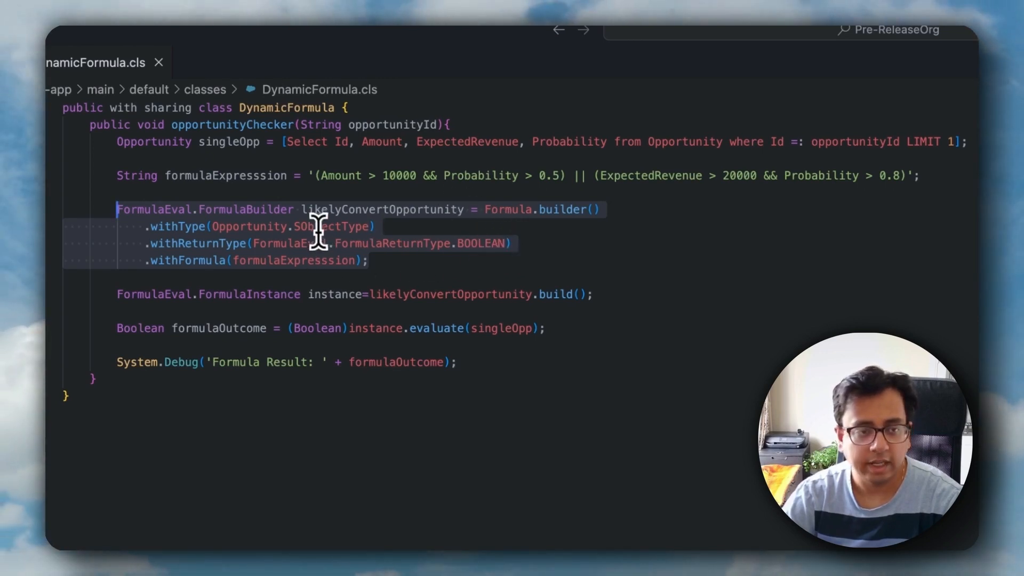
click(442, 261)
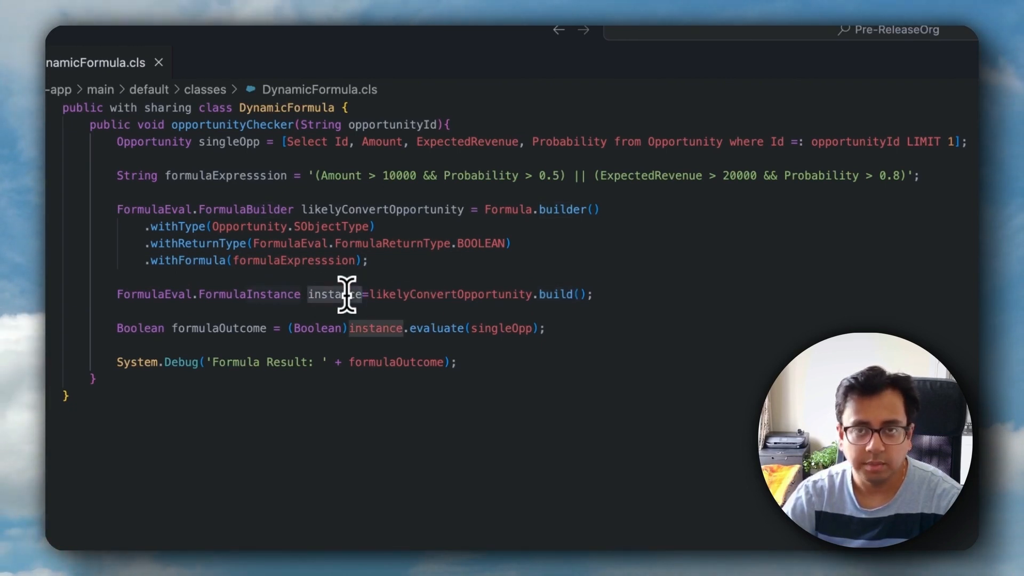
click(447, 331)
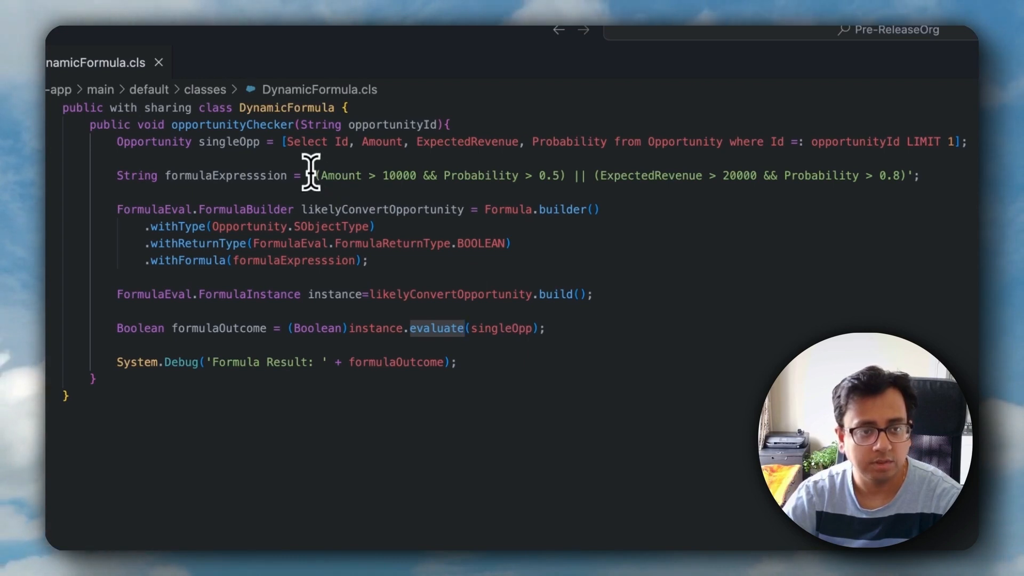
double_click(481, 328)
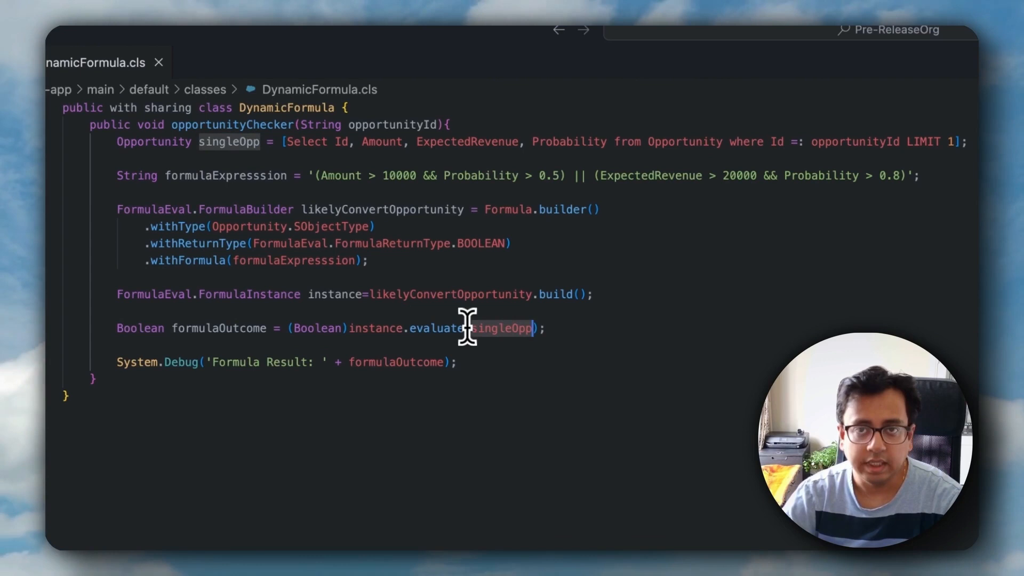
click(218, 329)
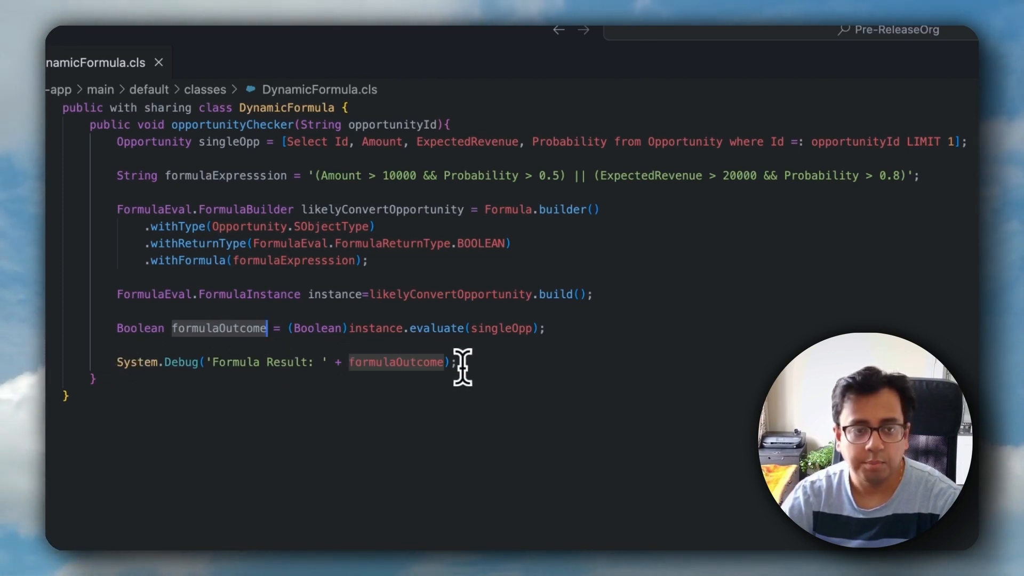
click(414, 363)
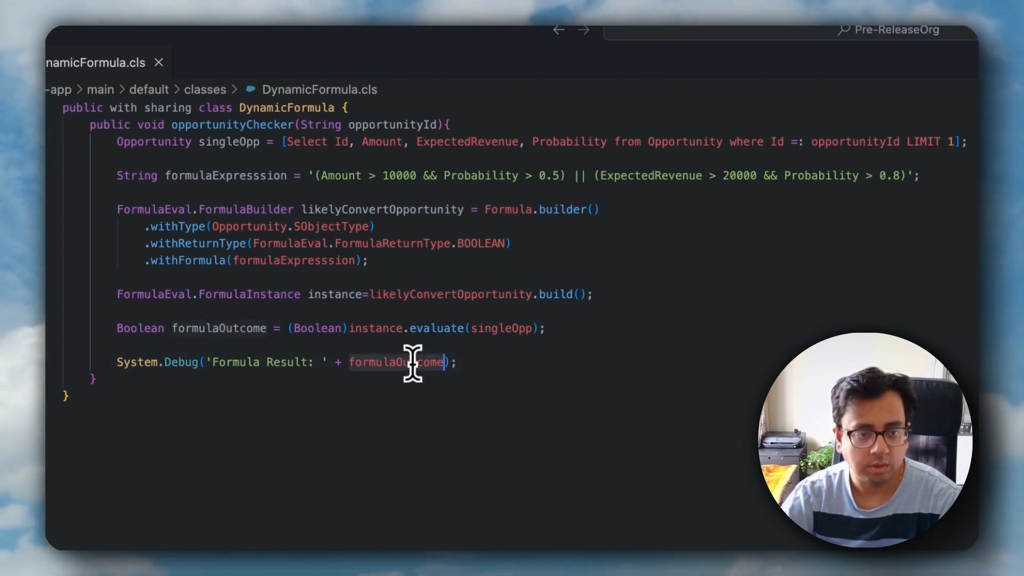
drag(472, 368, 117, 142)
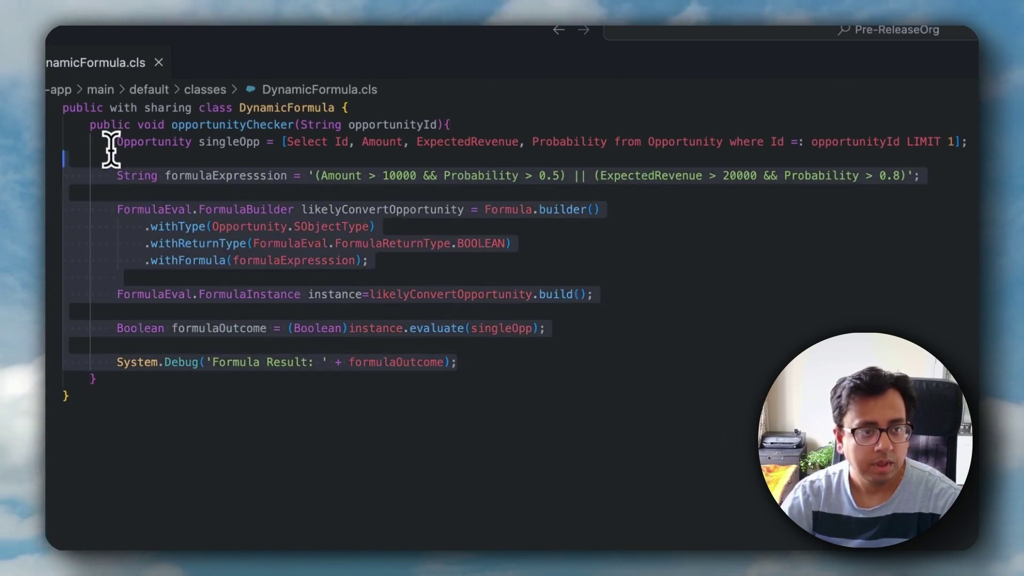
click(515, 374)
click(514, 363)
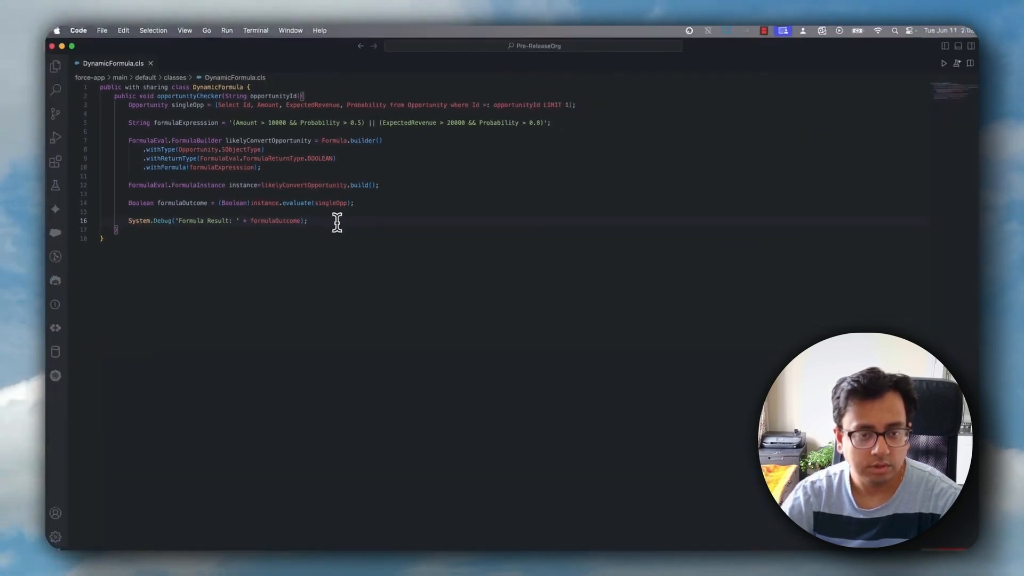
Grab the GenePoint SLA opportunity's record ID from its URL for the checker call.
key(super+Tab)
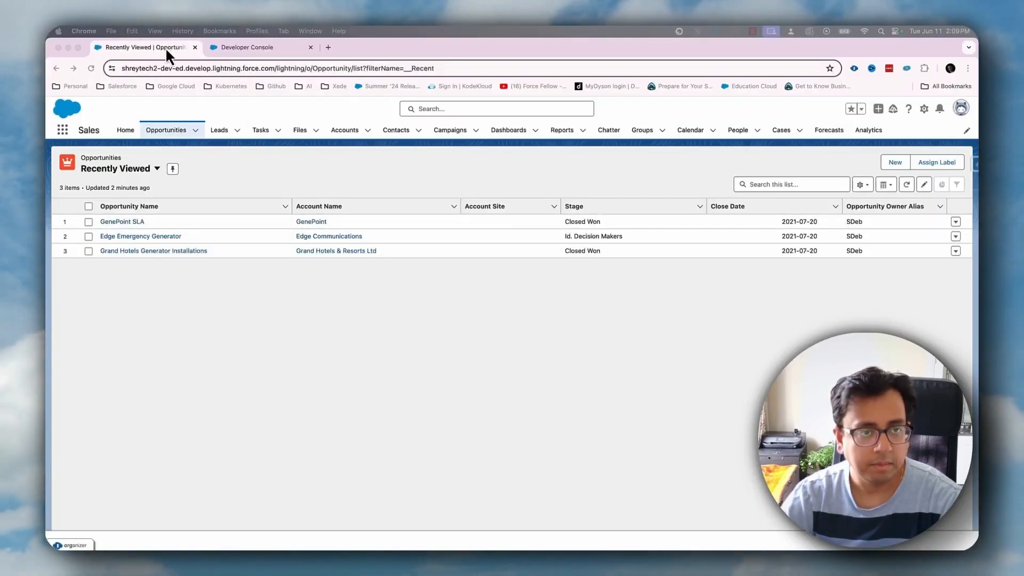
click(276, 47)
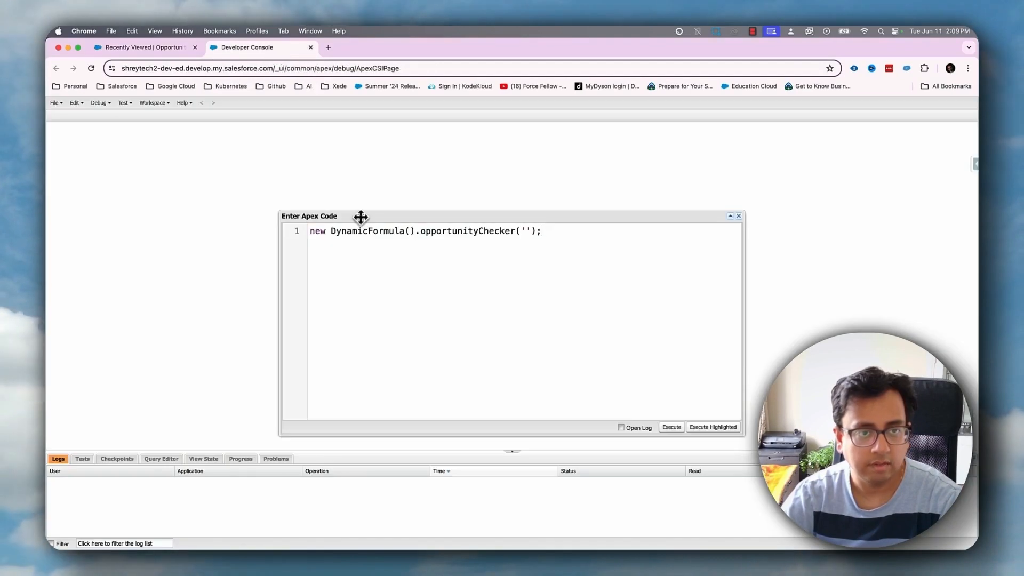
drag(361, 215, 302, 155)
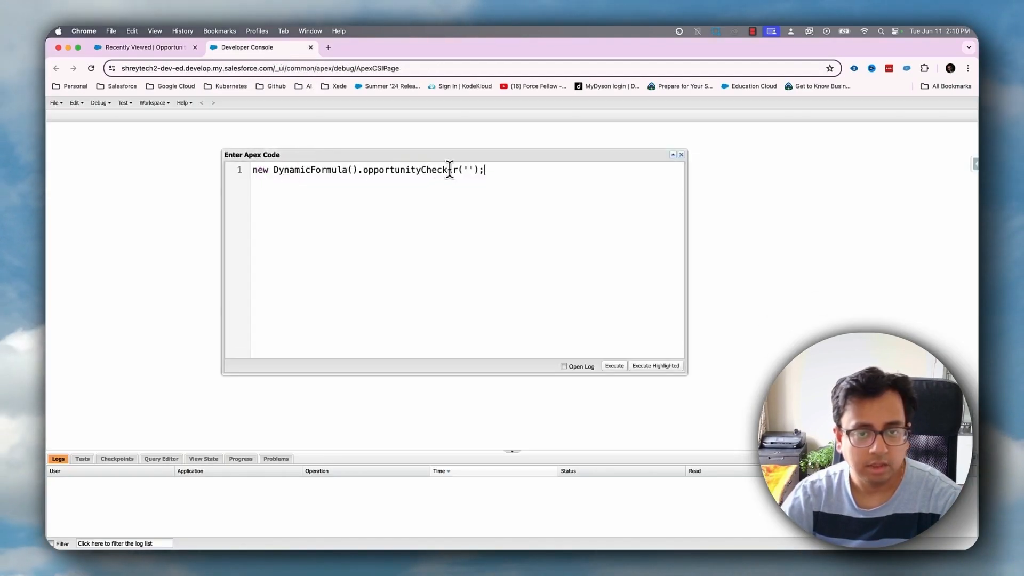
click(145, 47)
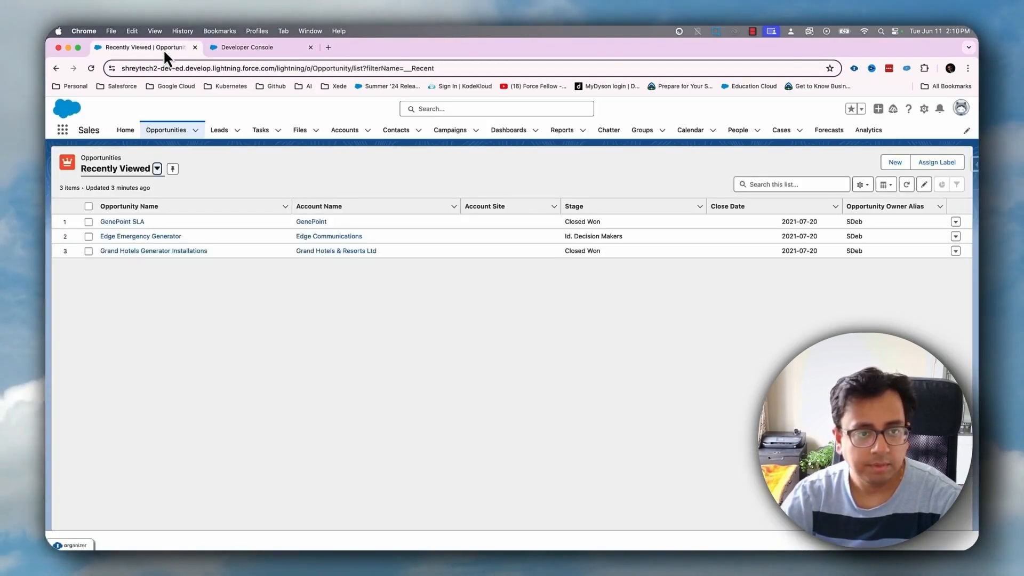
click(136, 219)
double_click(378, 67)
key(super+c)
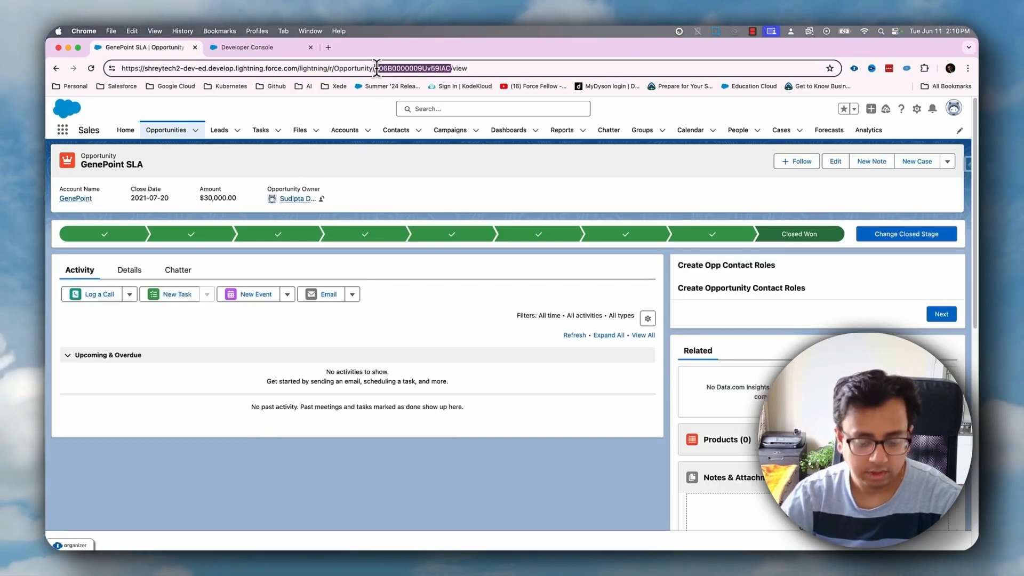
Run opportunityChecker with that ID anonymously and view the debug-only log showing Formula Result: true.
click(267, 46)
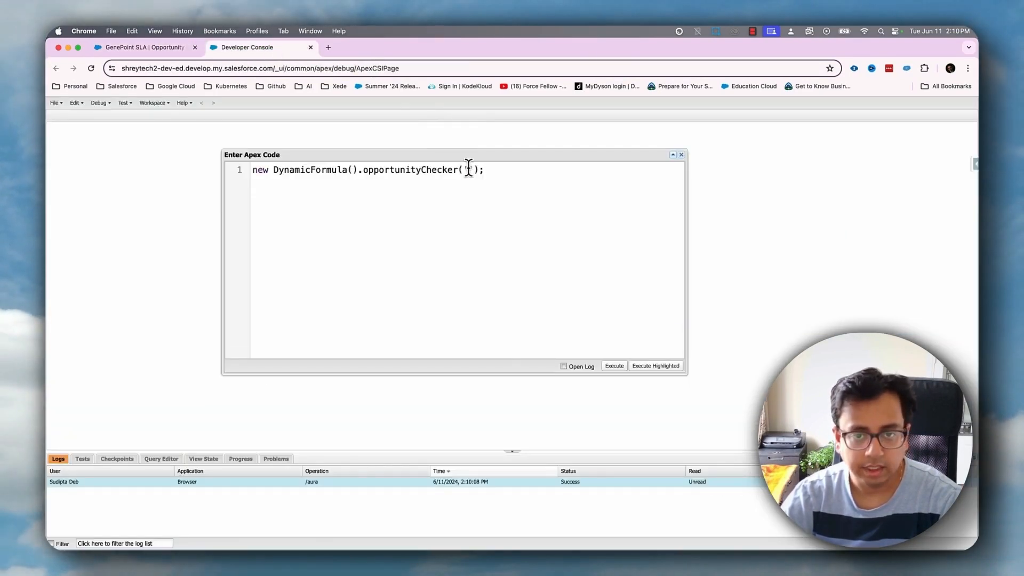
key(super+v)
click(616, 366)
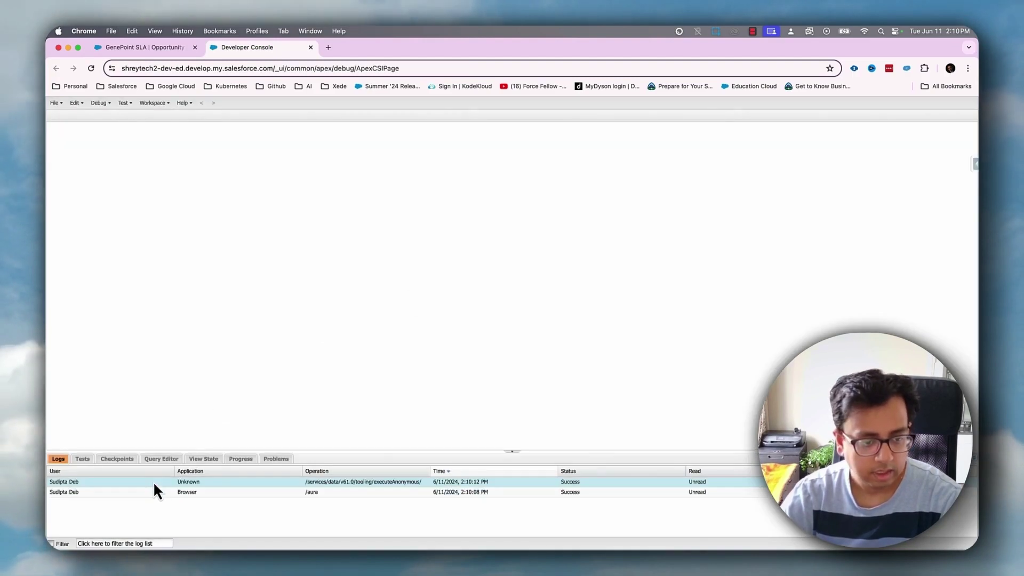
double_click(152, 481)
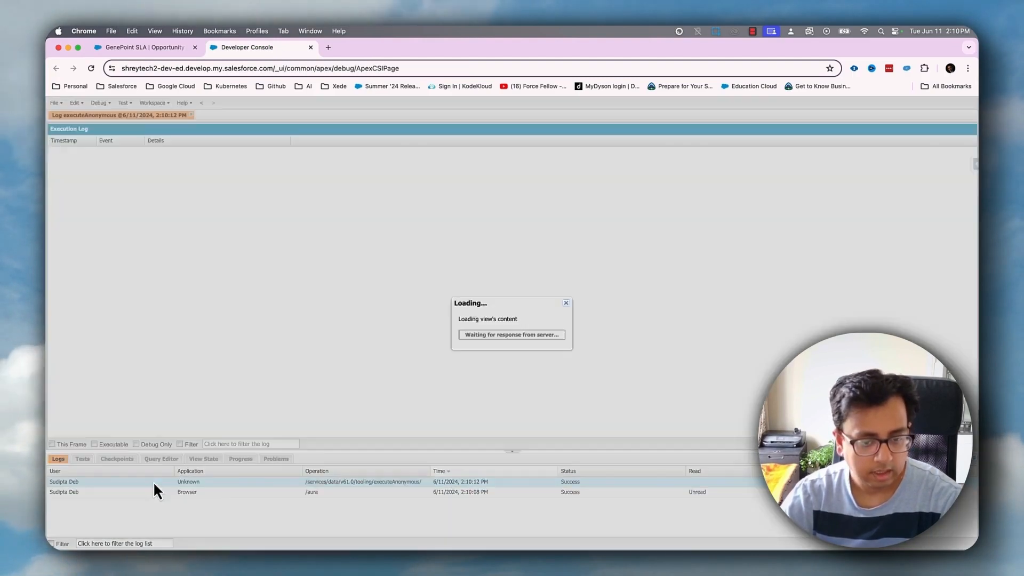
click(135, 444)
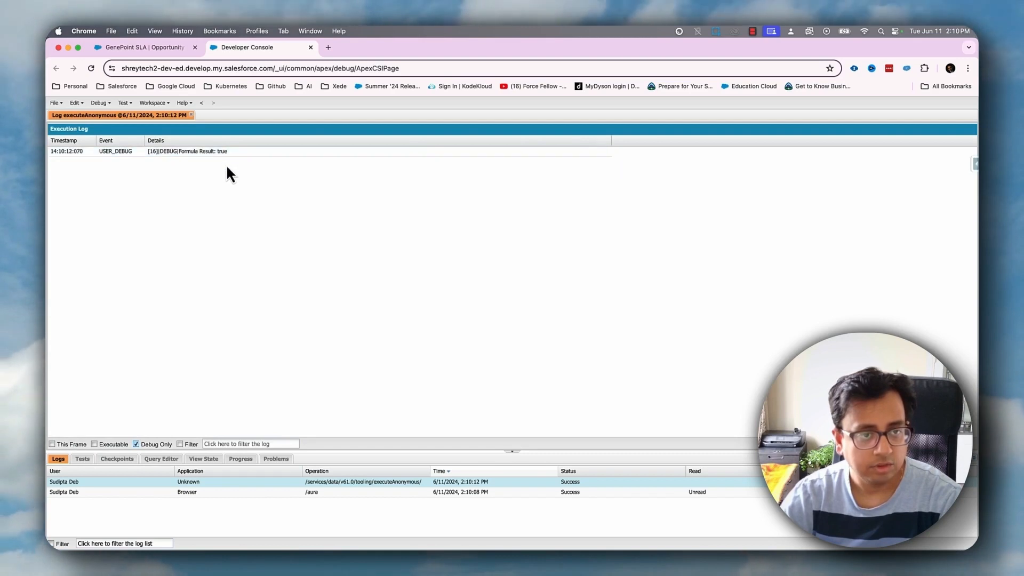
Change GenePoint SLA's Probability from 100% to 30% in Details and save the record.
click(146, 48)
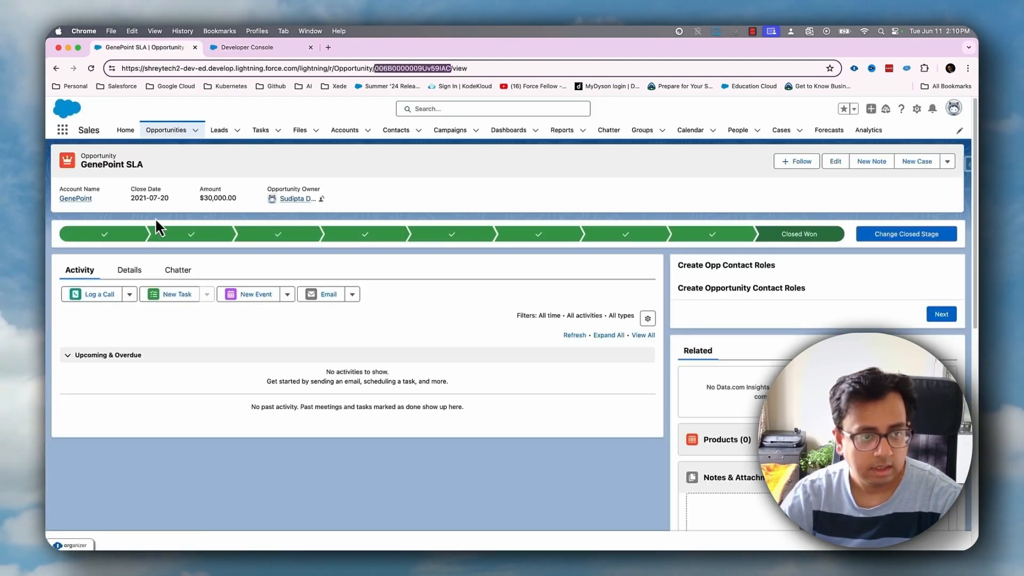
click(130, 270)
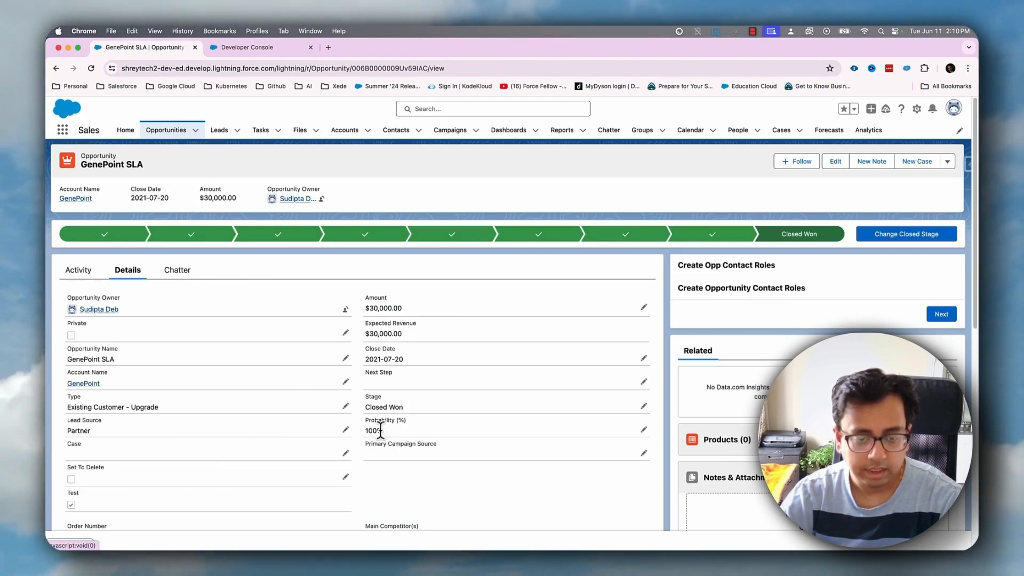
key(super+Tab)
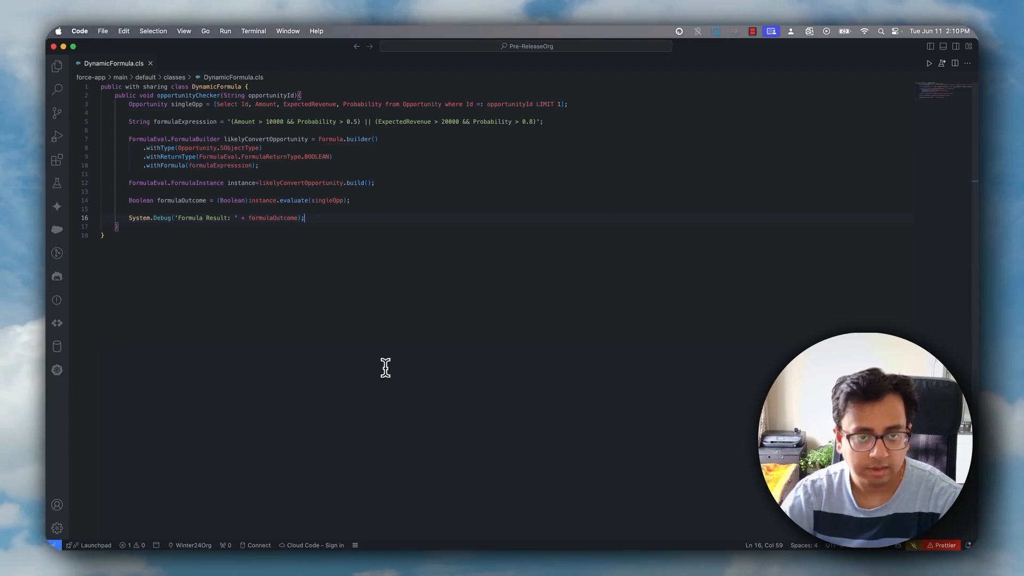
key(super+Tab)
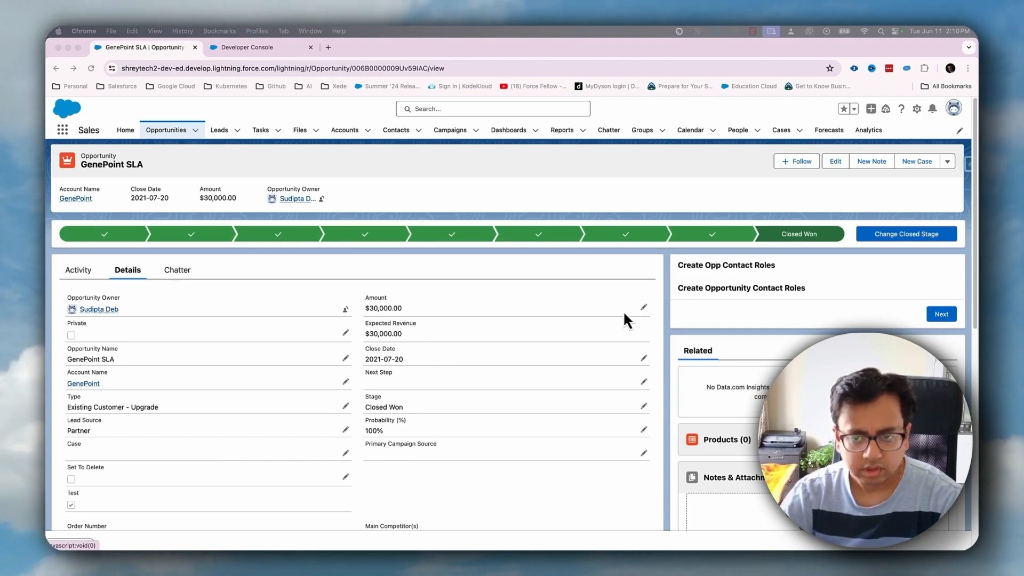
double_click(642, 430)
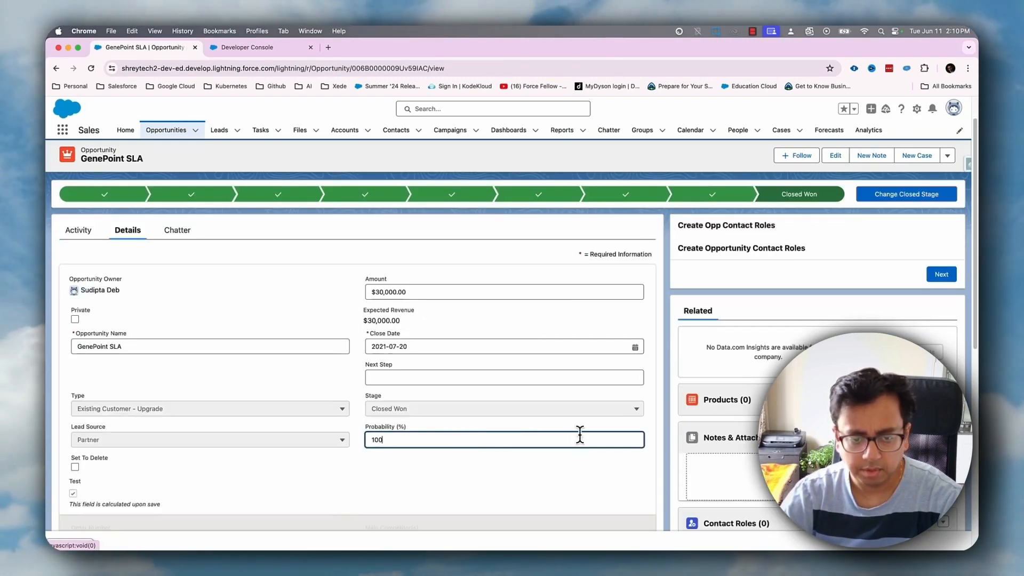
key(ctrl+a)
text(30)
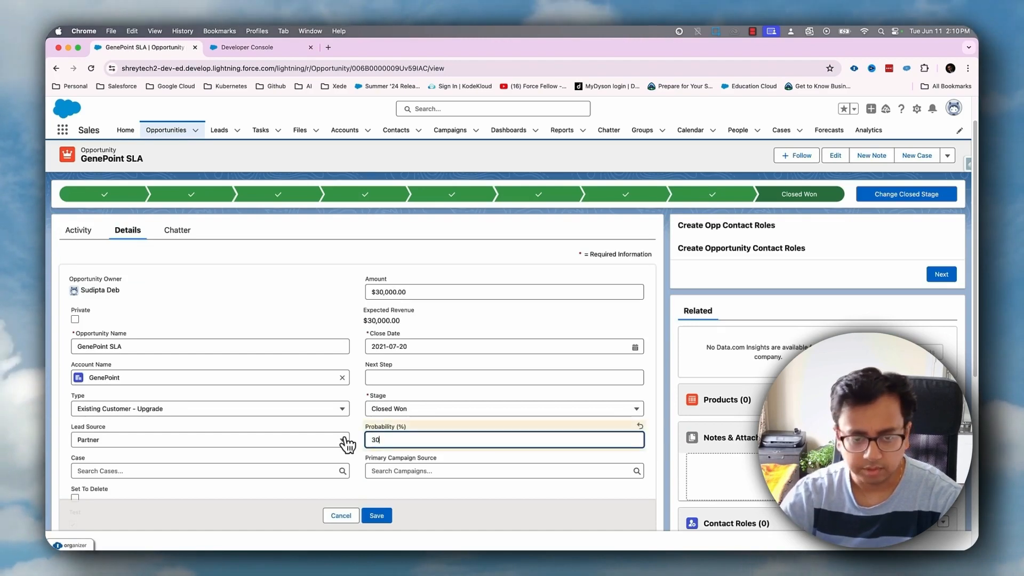
click(377, 516)
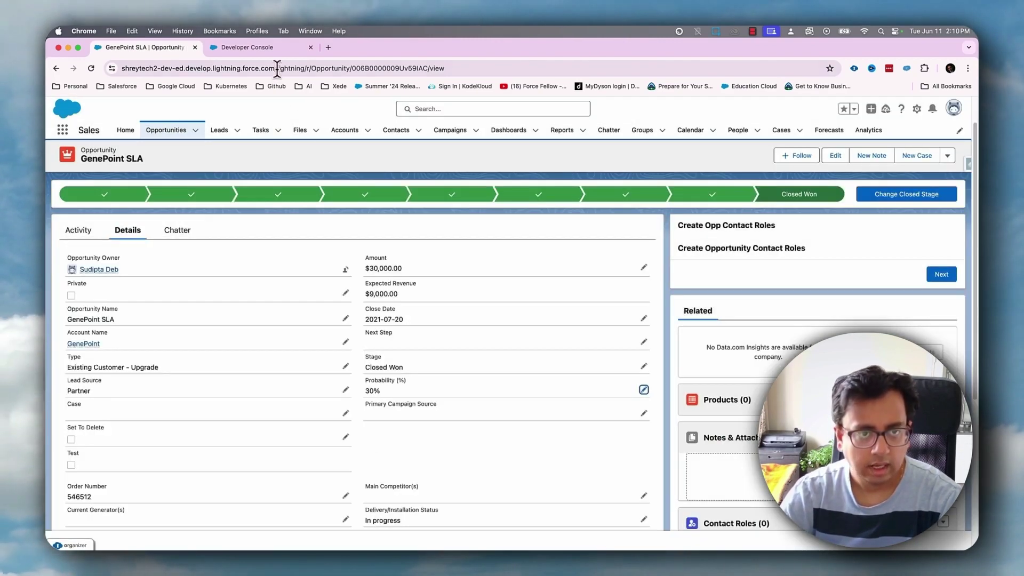
Re-execute the anonymous checker and view the debug-only log now reading Formula Result: false.
click(256, 48)
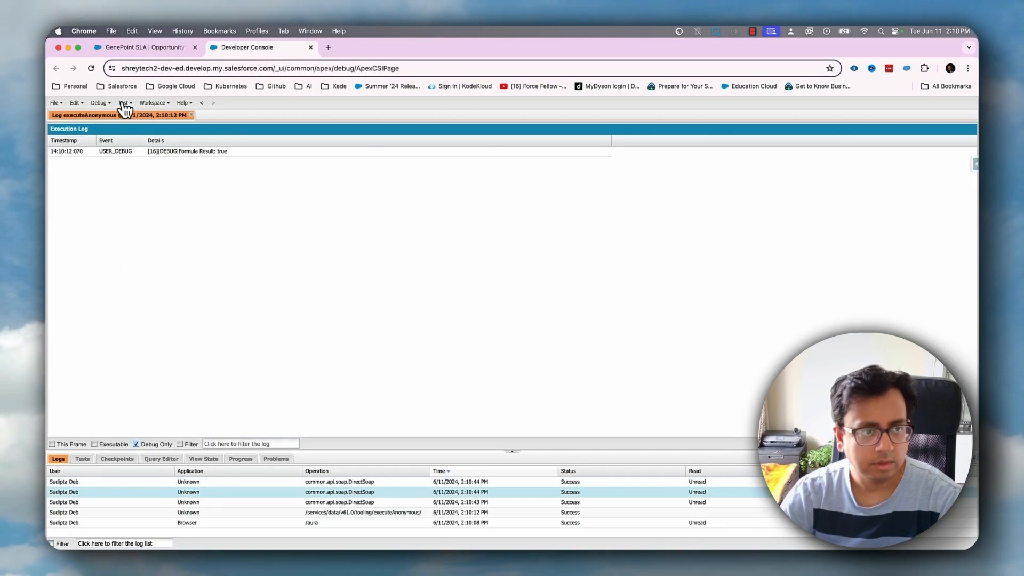
click(101, 103)
click(136, 116)
click(615, 366)
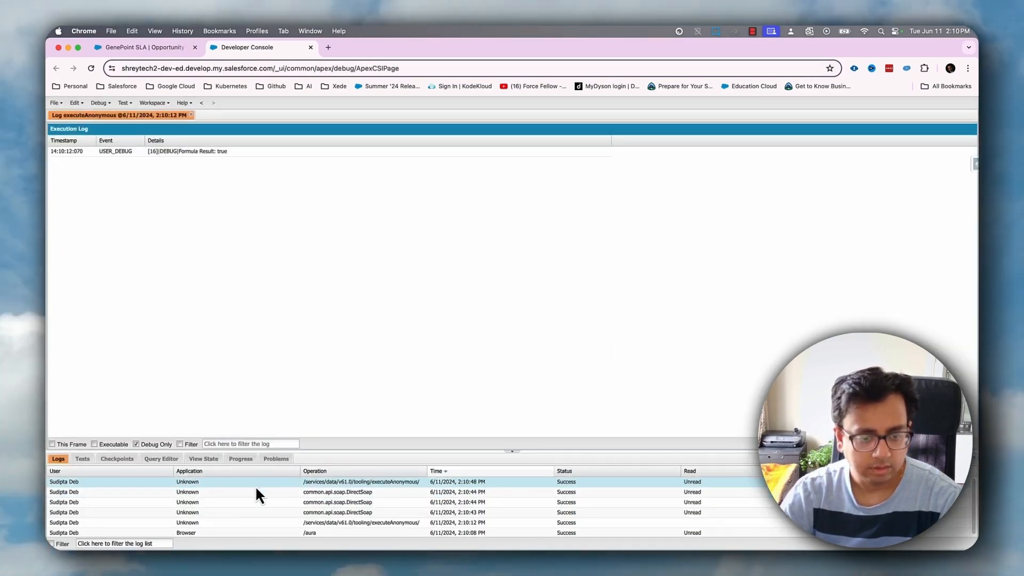
double_click(256, 482)
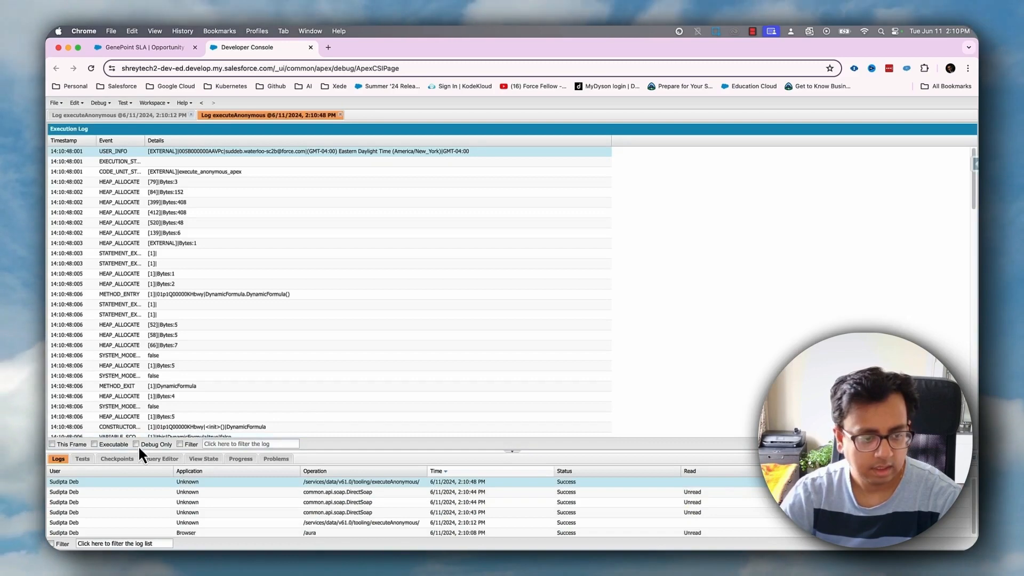
click(138, 445)
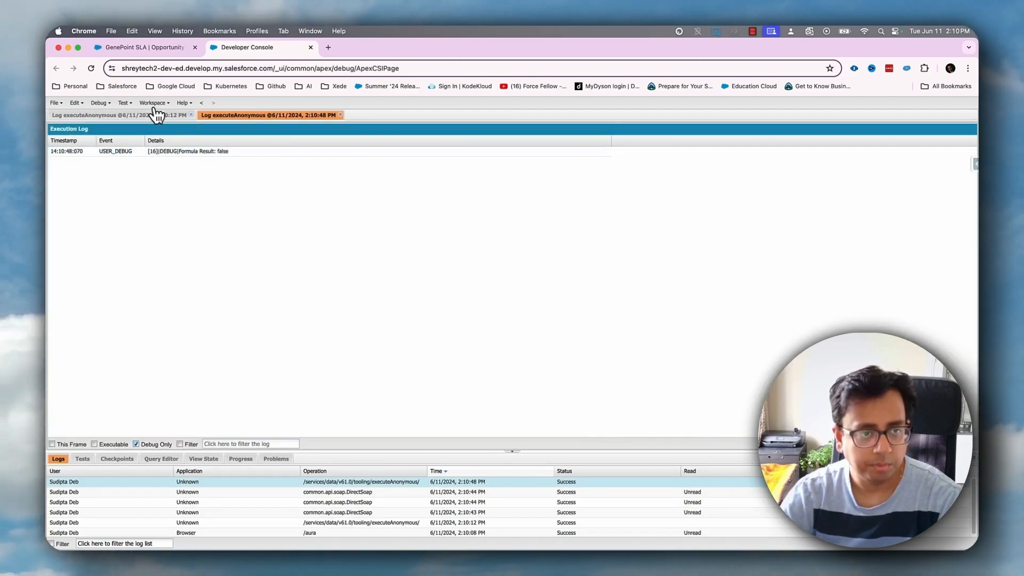
click(144, 48)
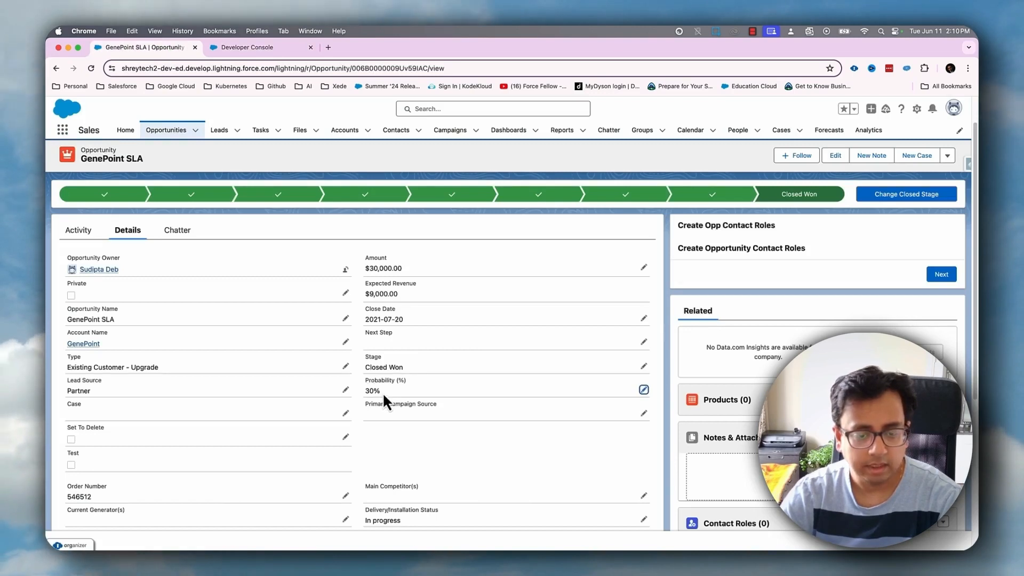
key(super+Tab)
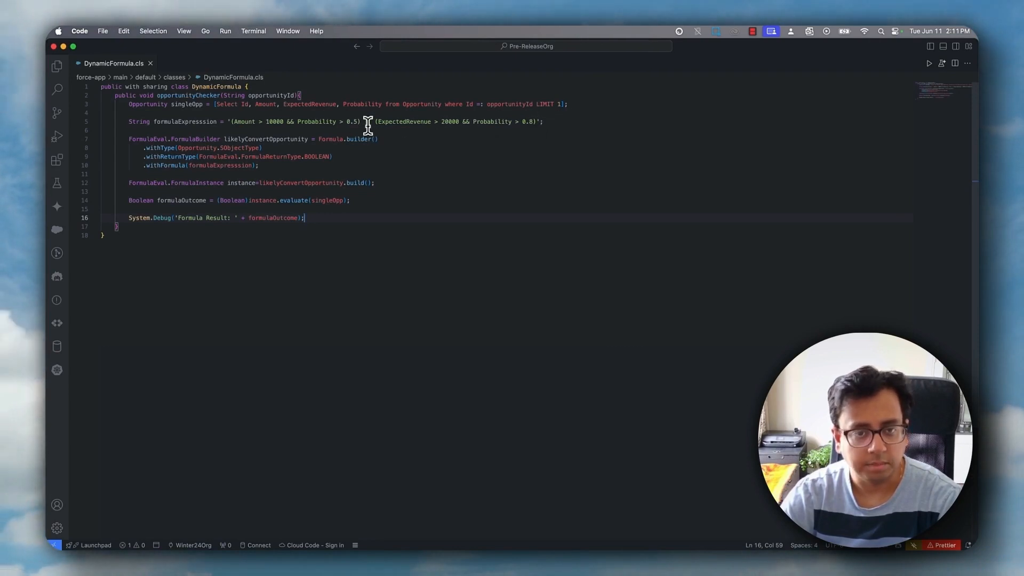
key(super+Tab)
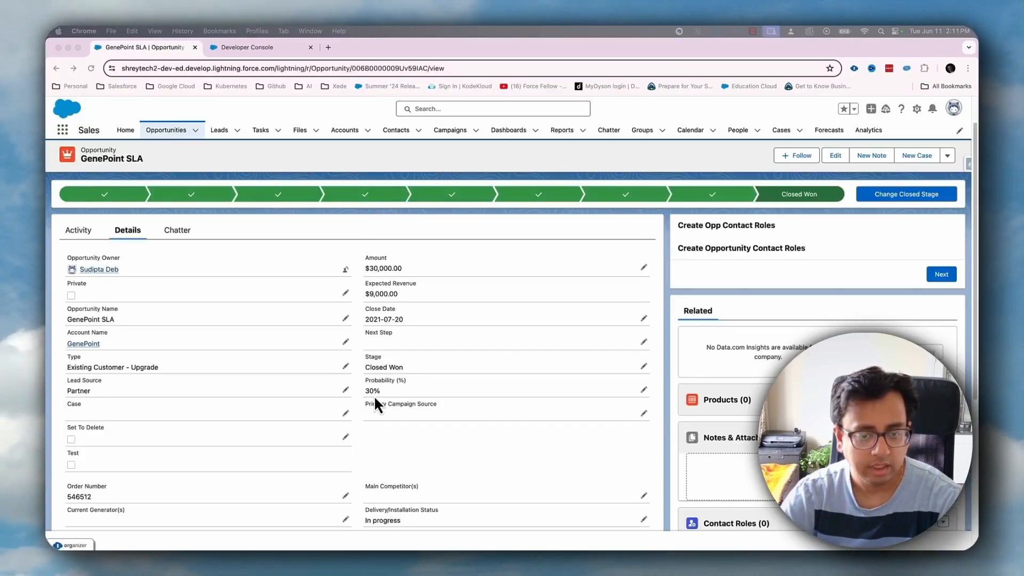